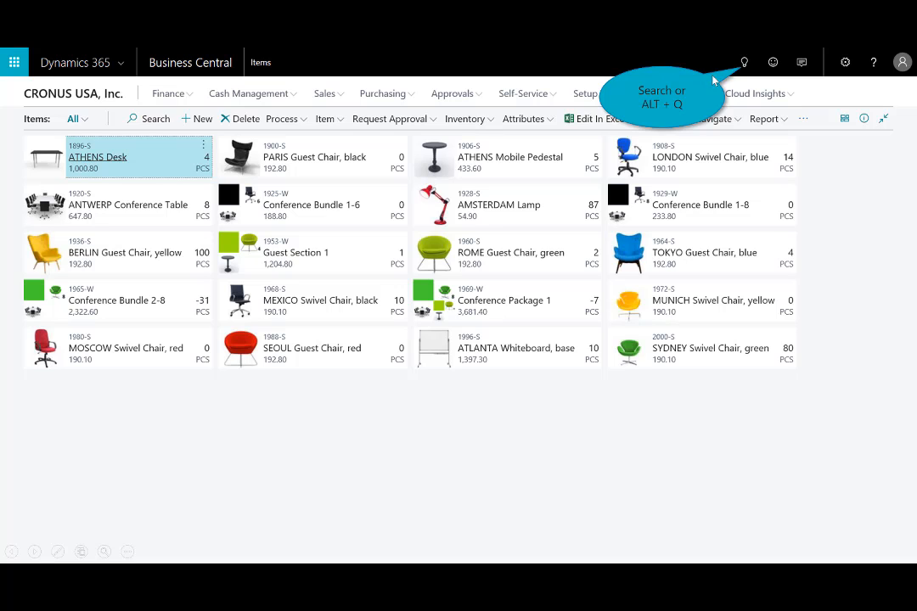
Search for Order Planning and open its planning page
{"action": "left_click", "coordinate": [742, 63]}
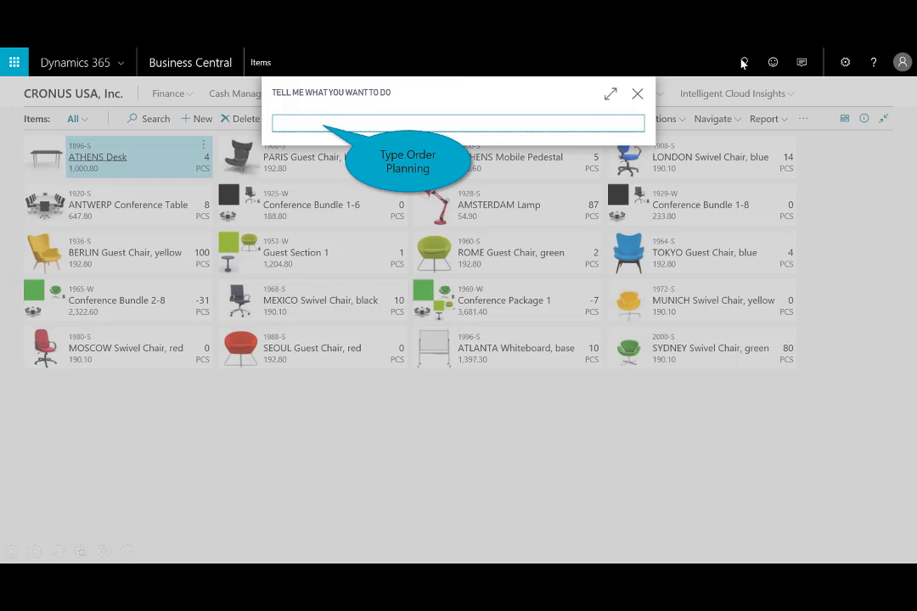
{"action": "type", "text": "Order Planning"}
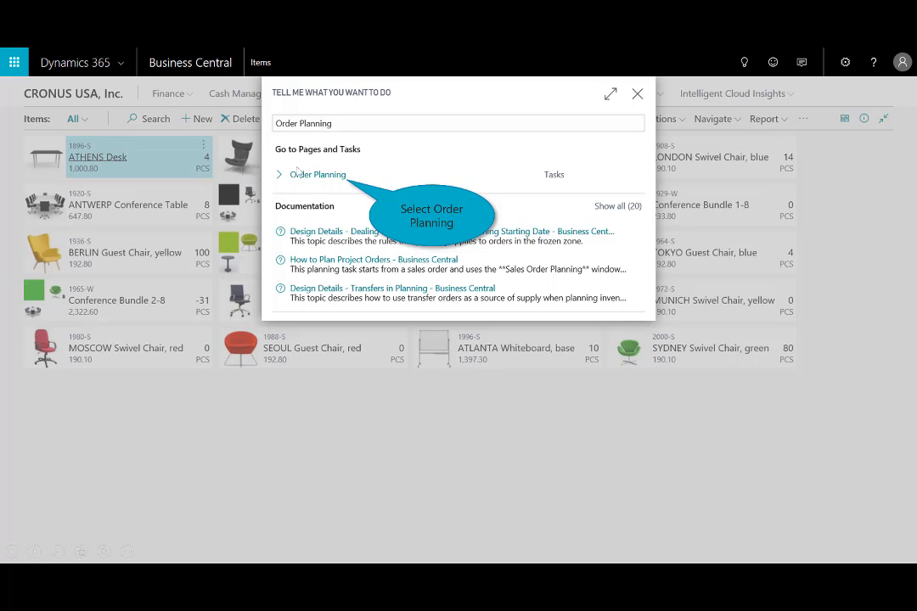
{"action": "left_click", "coordinate": [329, 178]}
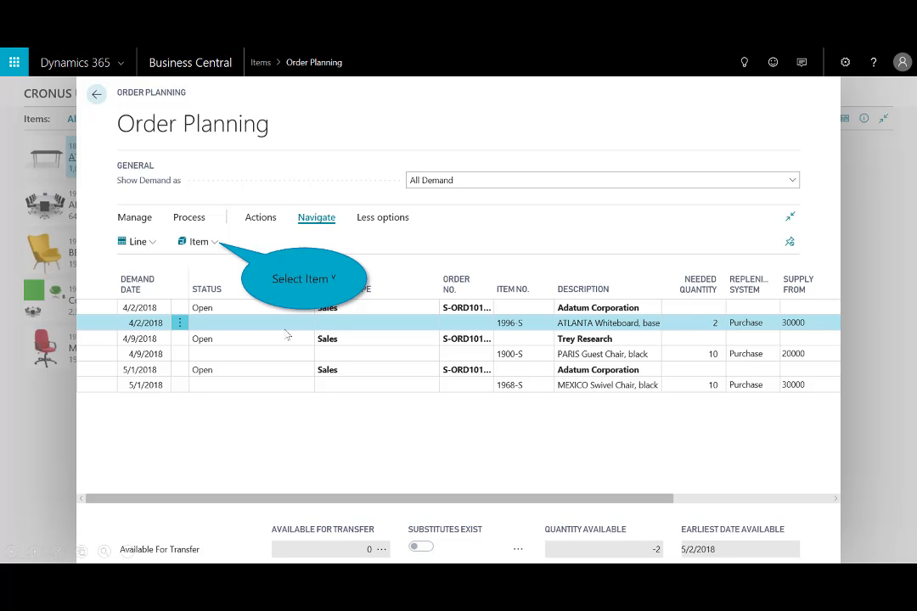
Review the availability by location of the ATLANTA Whiteboard, base demand line and close the overview
{"action": "left_click", "coordinate": [209, 245]}
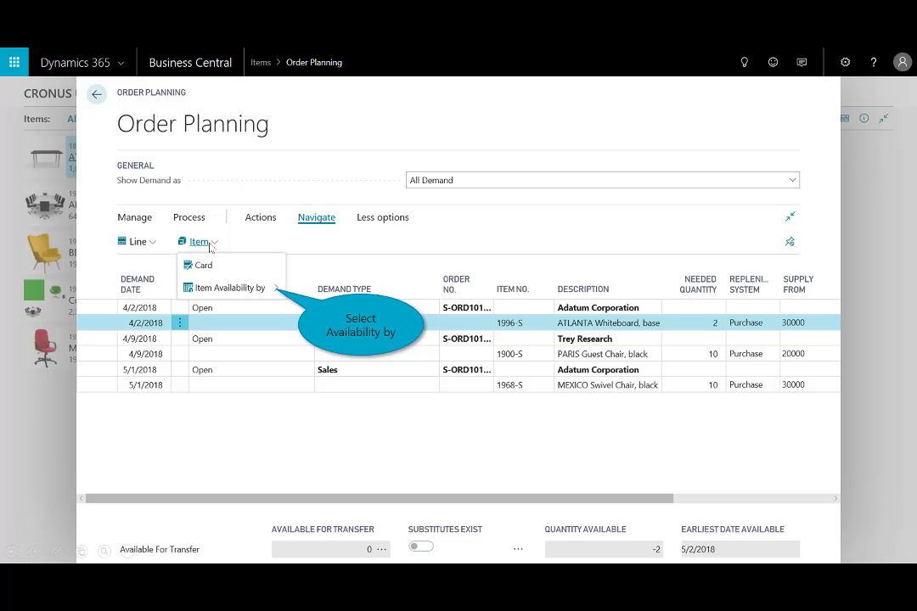
{"action": "left_click", "coordinate": [239, 289]}
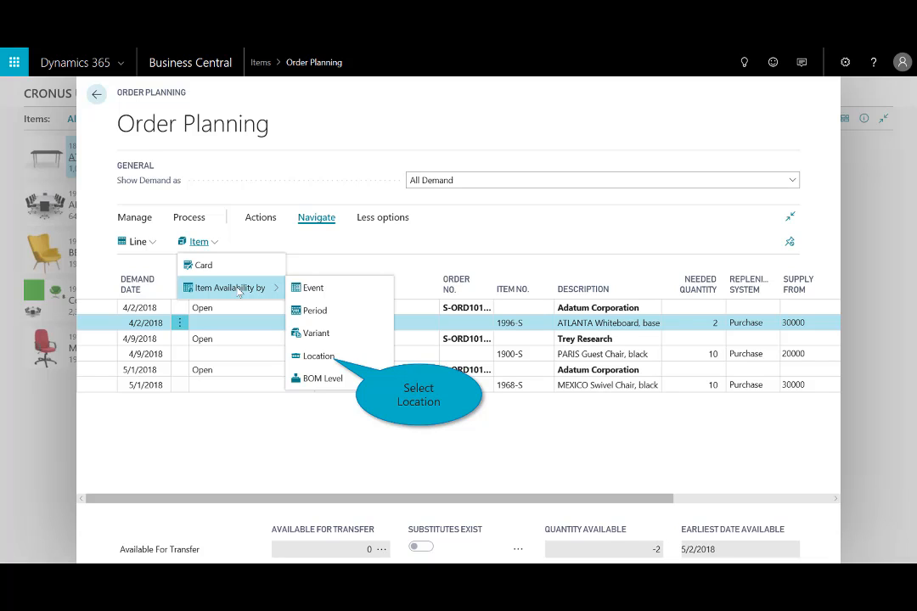
{"action": "left_click", "coordinate": [319, 356]}
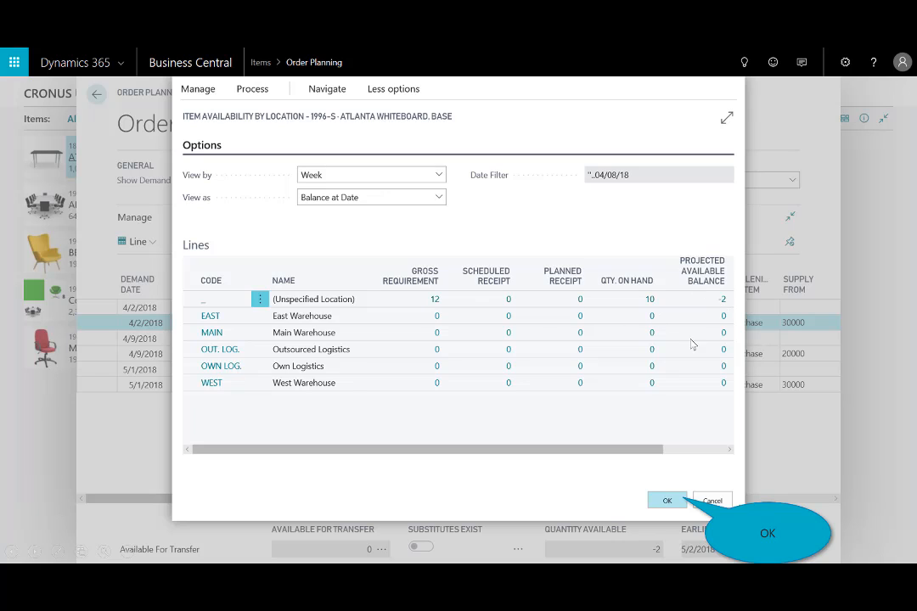
{"action": "left_click", "coordinate": [666, 503]}
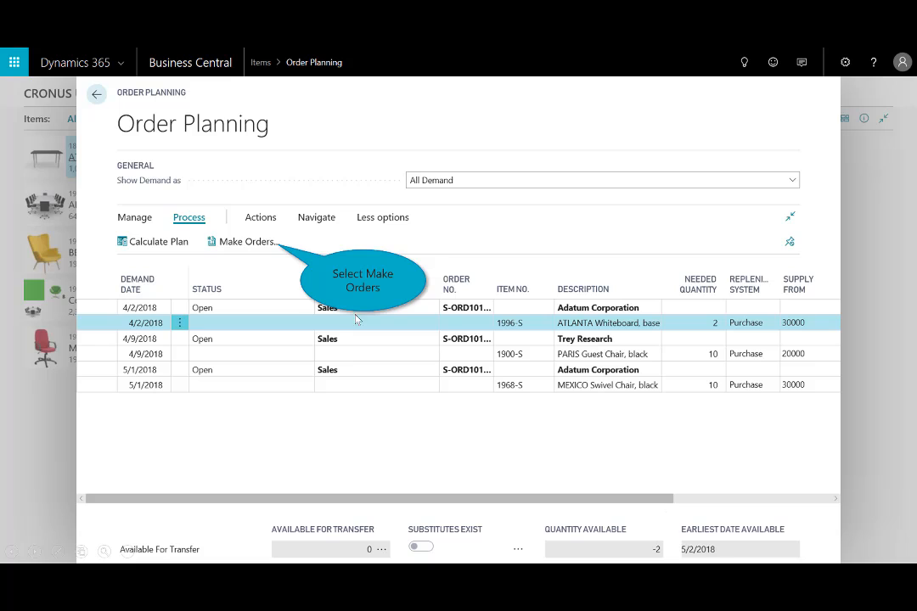
Make supply orders for The Active Order using the Make Purch. Orders option, and close the Order Planning page
{"action": "left_click", "coordinate": [254, 245]}
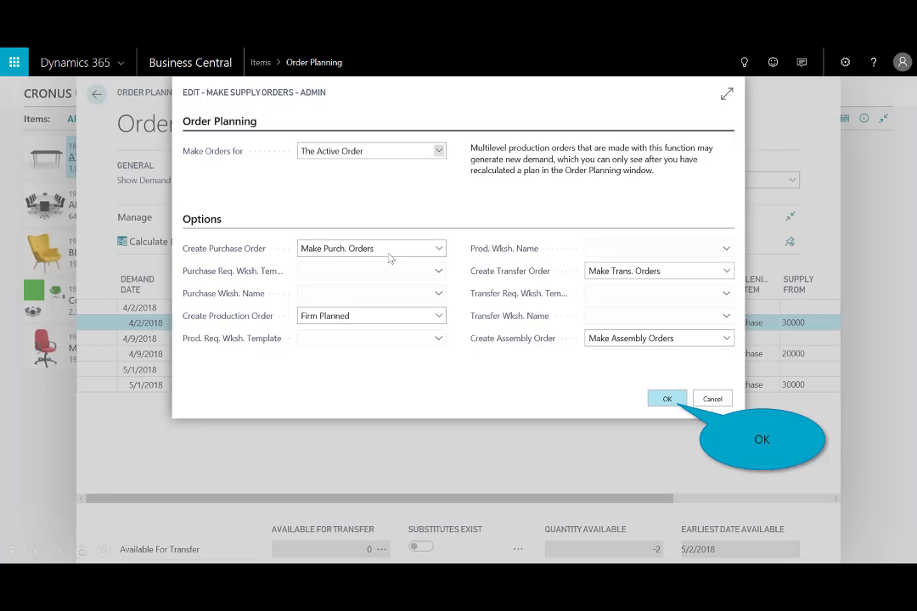
{"action": "left_click", "coordinate": [671, 400]}
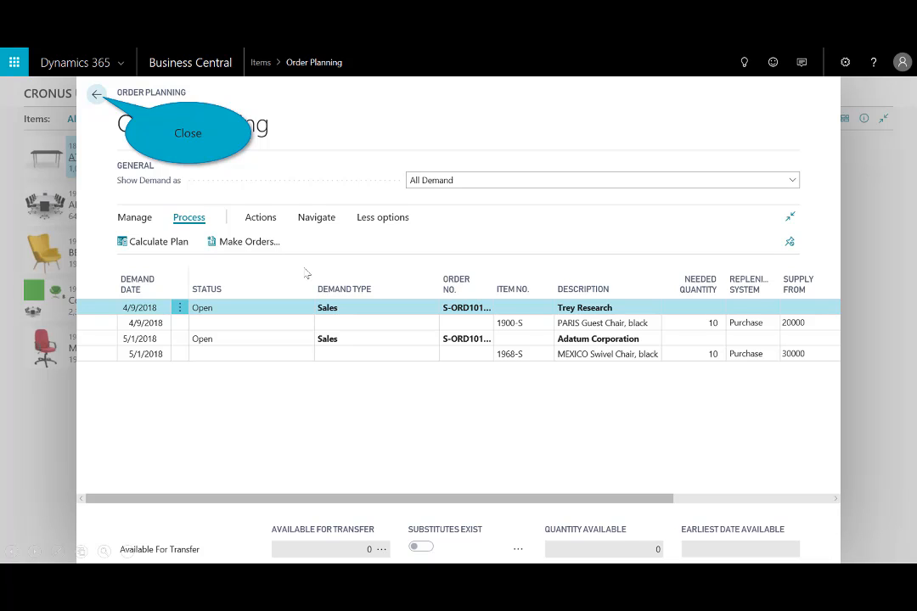
{"action": "left_click", "coordinate": [96, 94]}
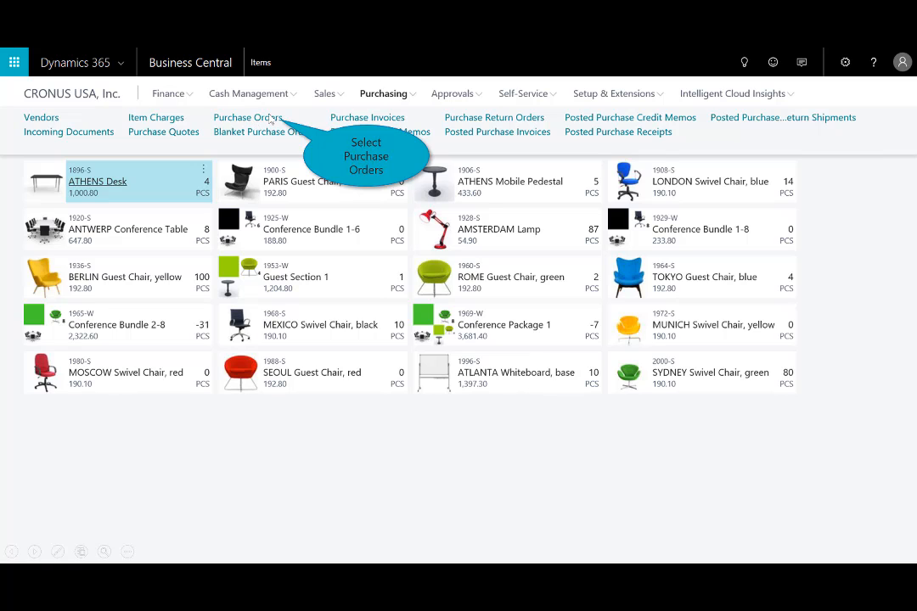
Review the Graphic Design Institute purchase order dated 4/30/2018 in the purchase orders list and close it
{"action": "left_click", "coordinate": [271, 120]}
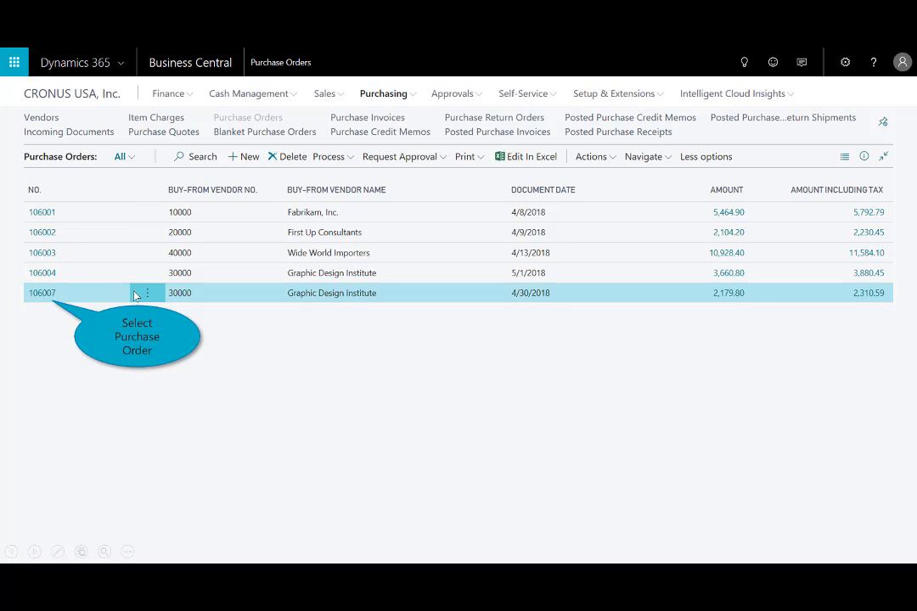
{"action": "left_click", "coordinate": [41, 292]}
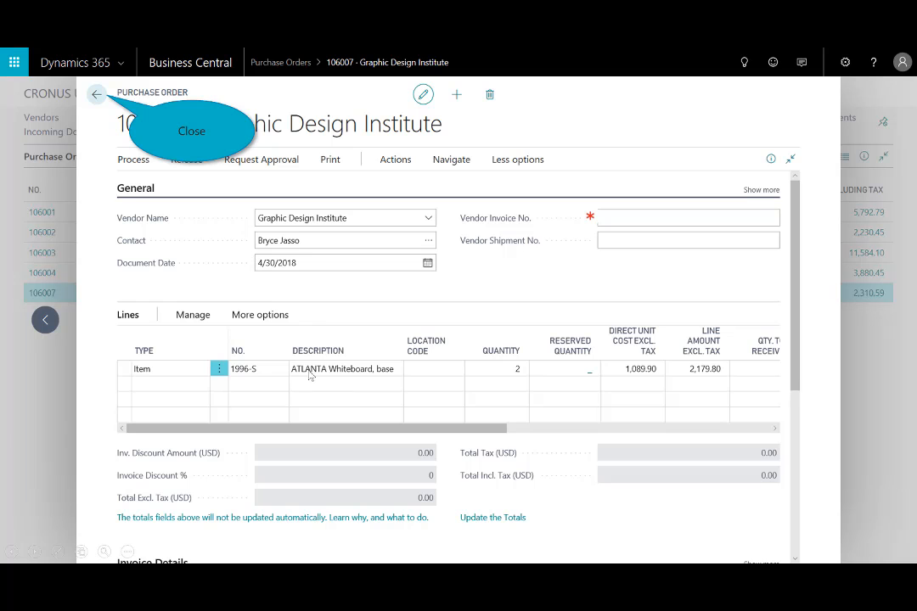
{"action": "left_click", "coordinate": [96, 94]}
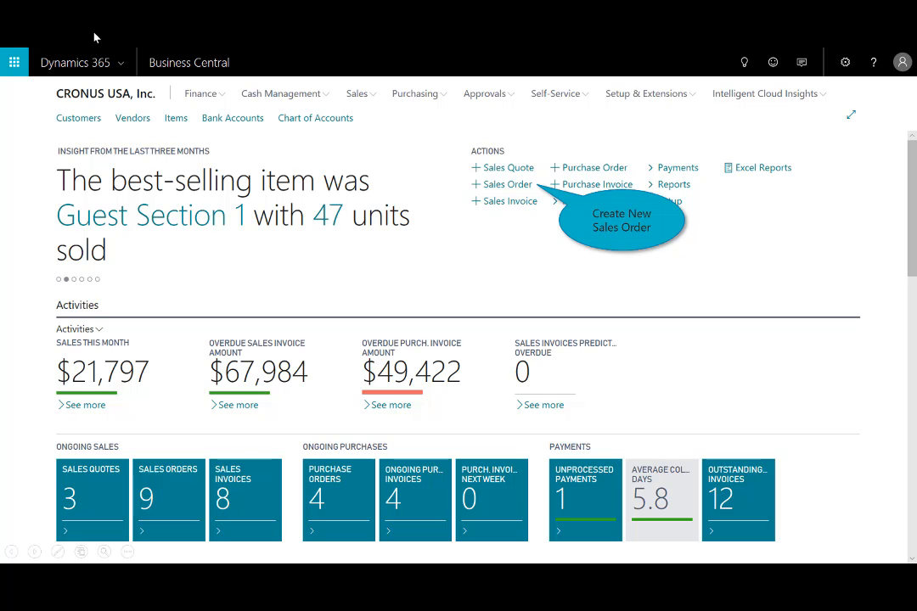
Create a new sales order for the customer Adatum Corporation
{"action": "left_click", "coordinate": [523, 187]}
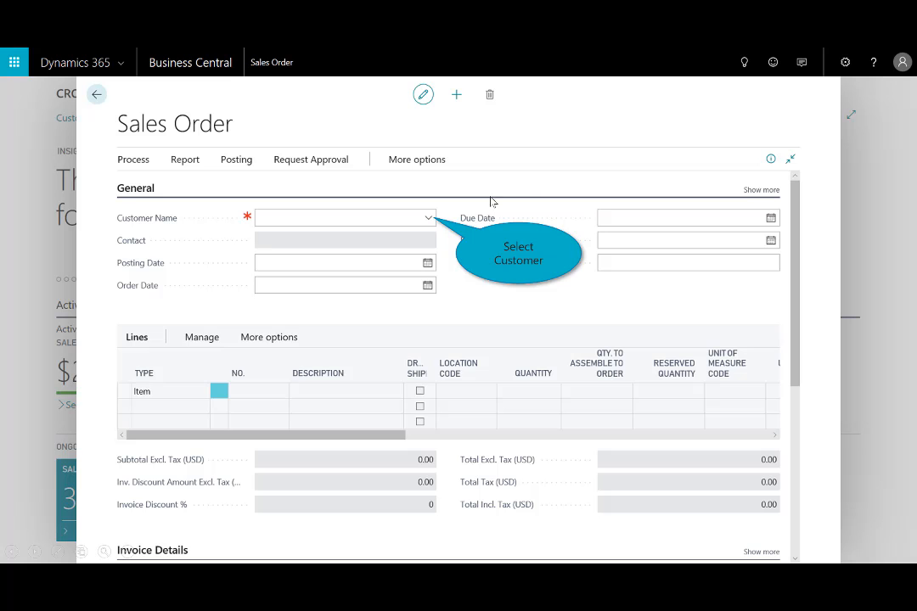
{"action": "left_click", "coordinate": [429, 219]}
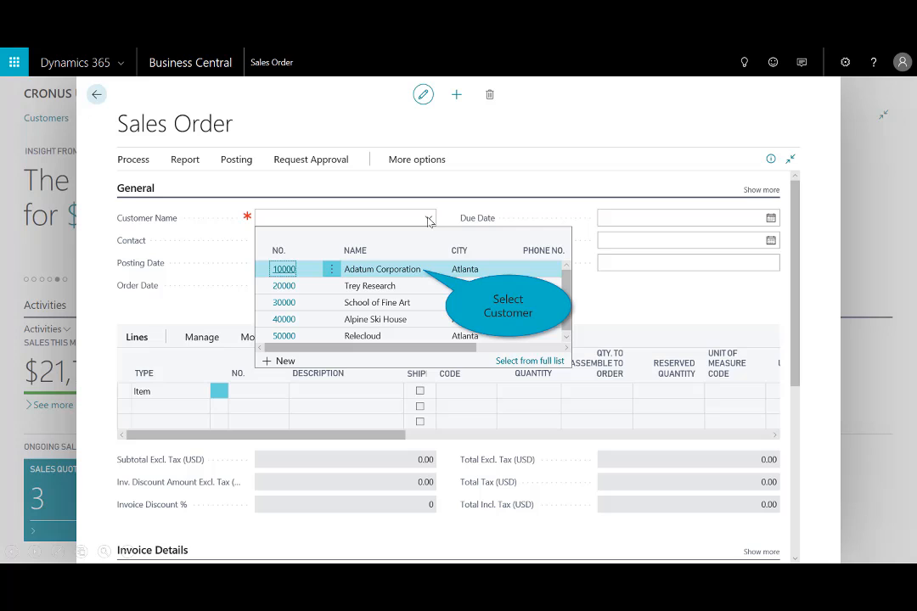
{"action": "left_click", "coordinate": [419, 270]}
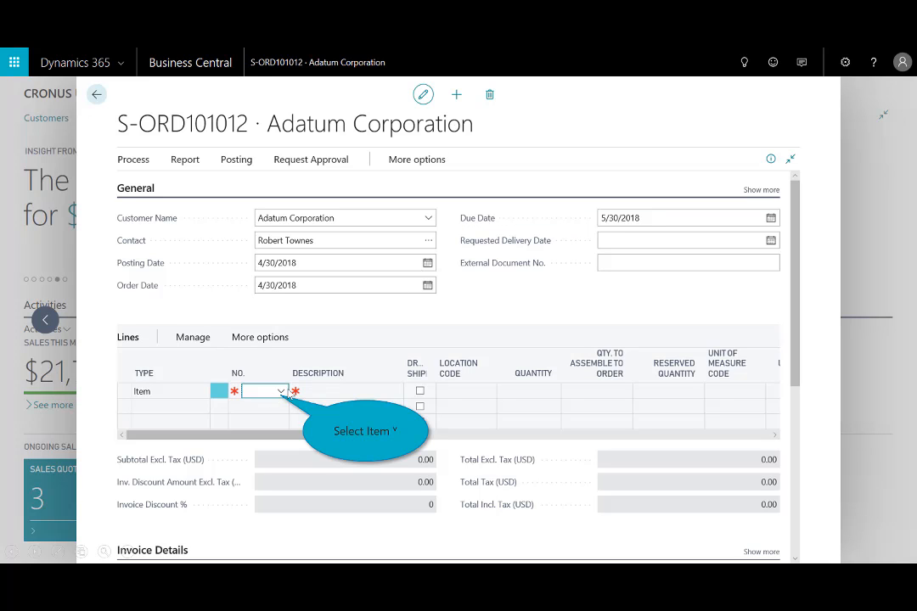
Add Conference Package 1 as an item line with quantity 1, accepting the insufficient inventory
{"action": "left_click", "coordinate": [281, 391]}
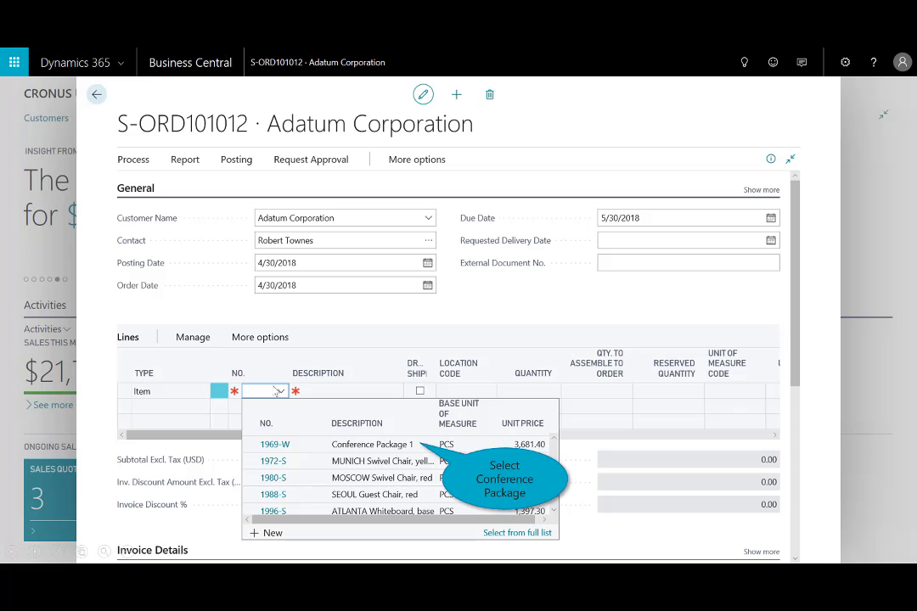
{"action": "left_click", "coordinate": [379, 445]}
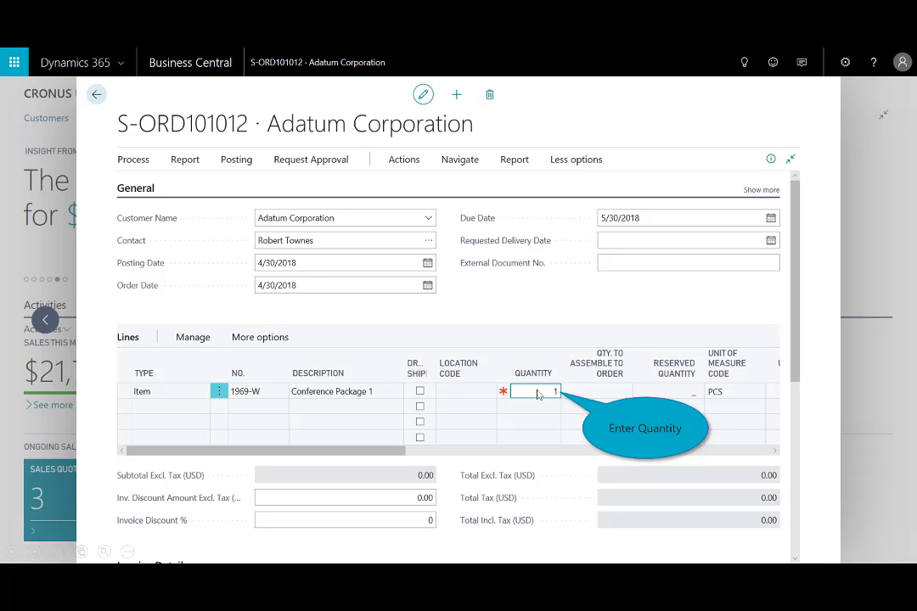
{"action": "key", "text": "Tab"}
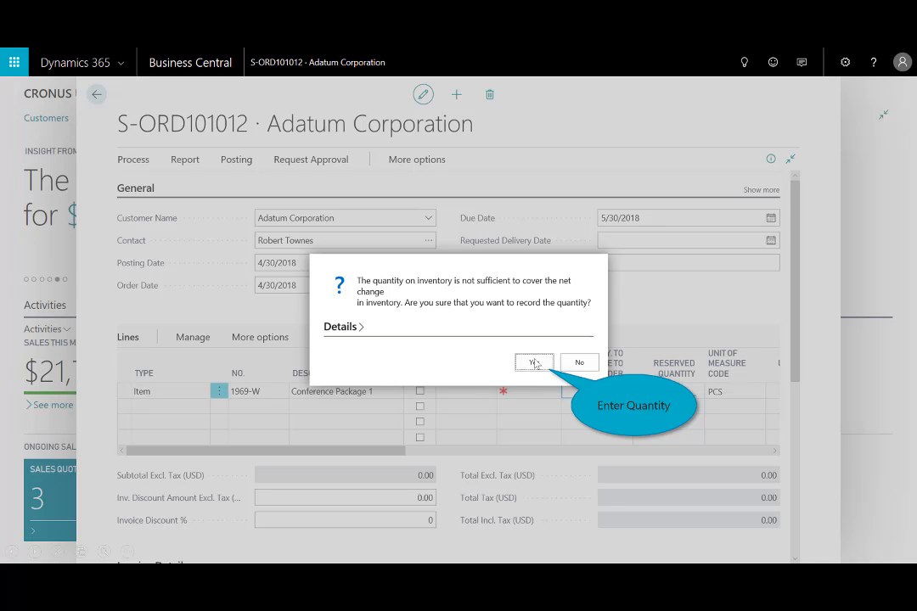
{"action": "left_click", "coordinate": [534, 363]}
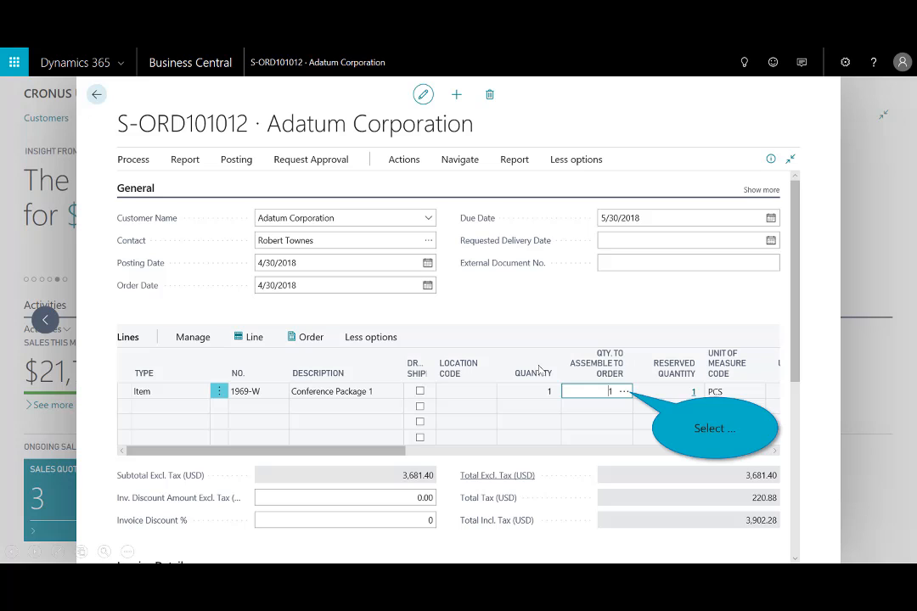
Review the assemble-to-order lines of Conference Package 1 and open the assembly orders related to this sales order
{"action": "left_click", "coordinate": [623, 391]}
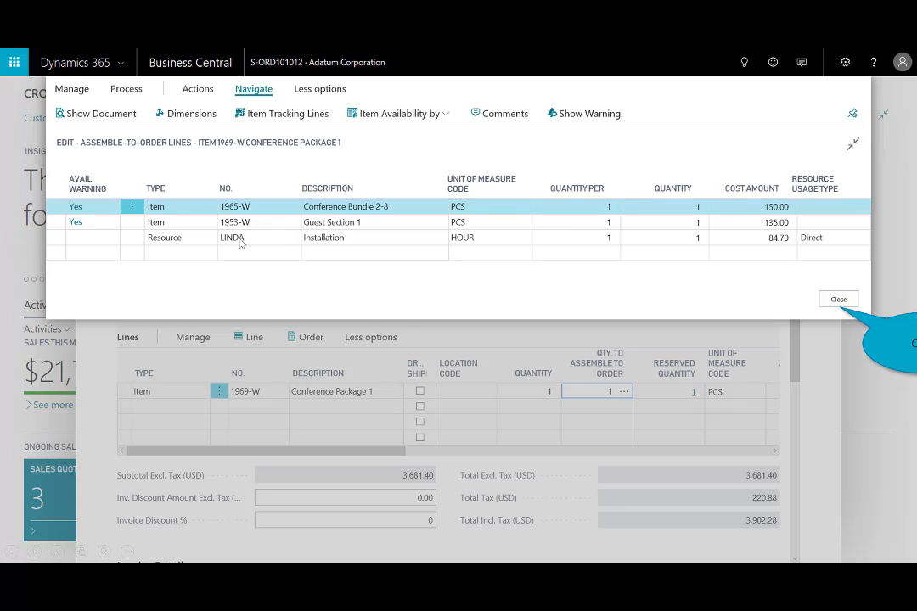
{"action": "left_click", "coordinate": [837, 300]}
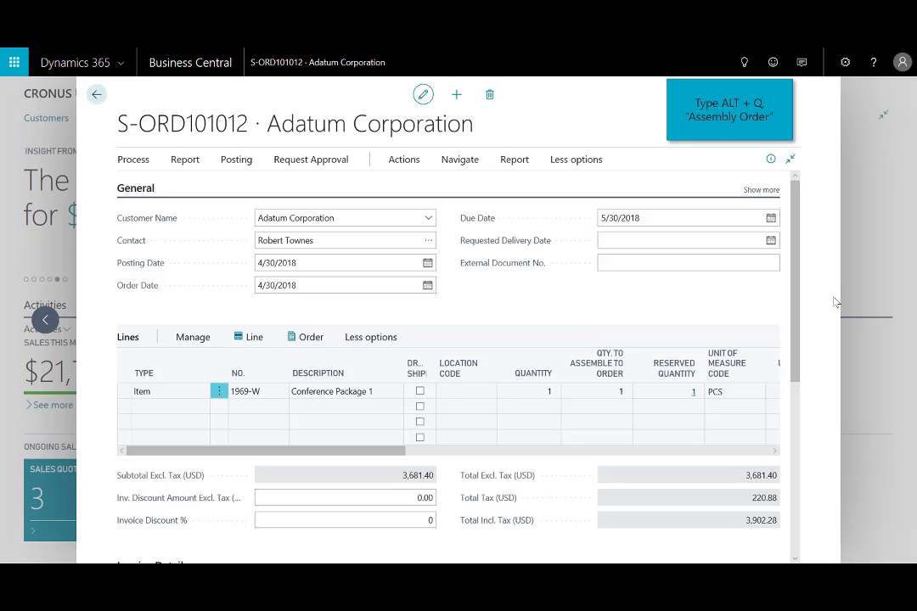
{"action": "left_click", "coordinate": [744, 62]}
{"action": "type", "text": "assembly Orders"}
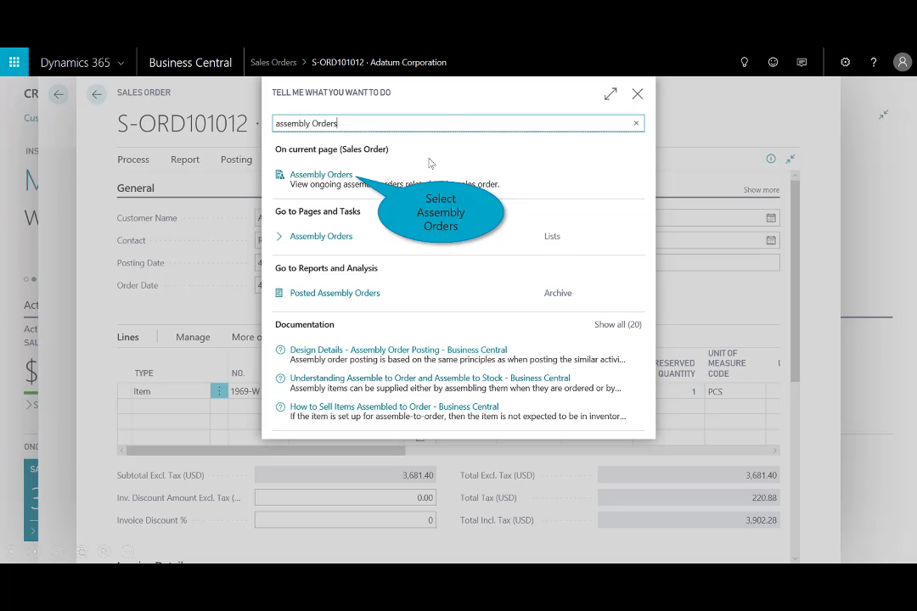
{"action": "left_click", "coordinate": [321, 175]}
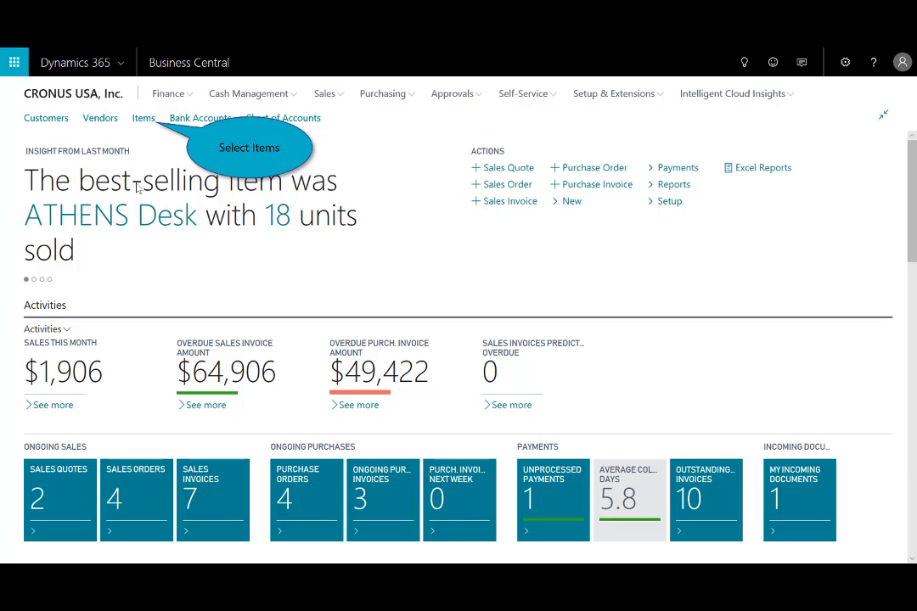
Open the items list and show the inventory forecast for the ATHENS Desk
{"action": "left_click", "coordinate": [143, 118]}
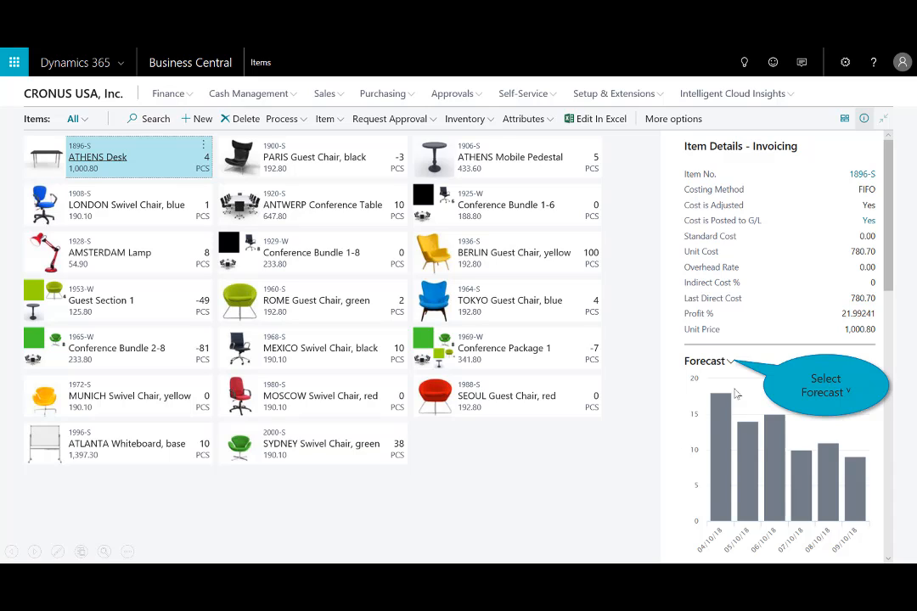
{"action": "left_click", "coordinate": [731, 362]}
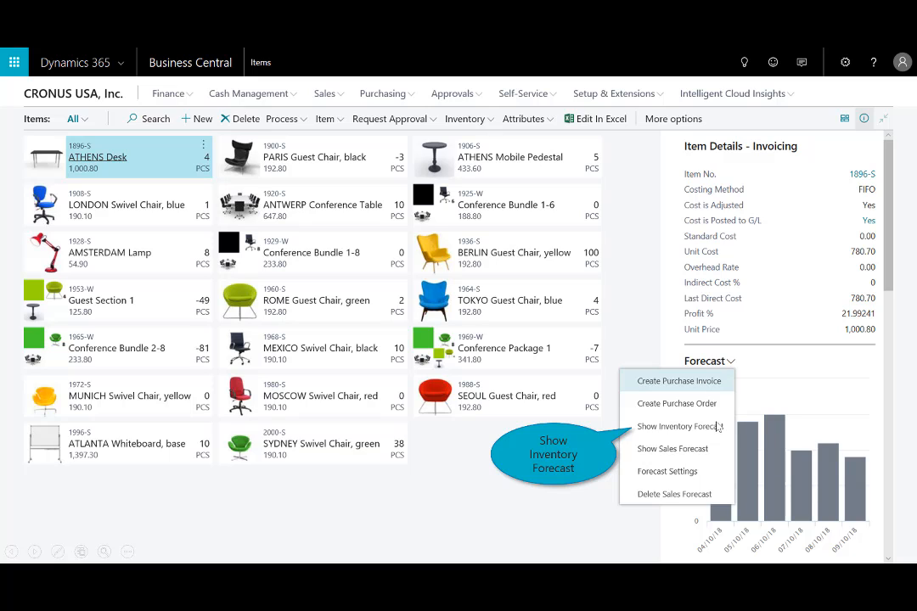
{"action": "left_click", "coordinate": [671, 428]}
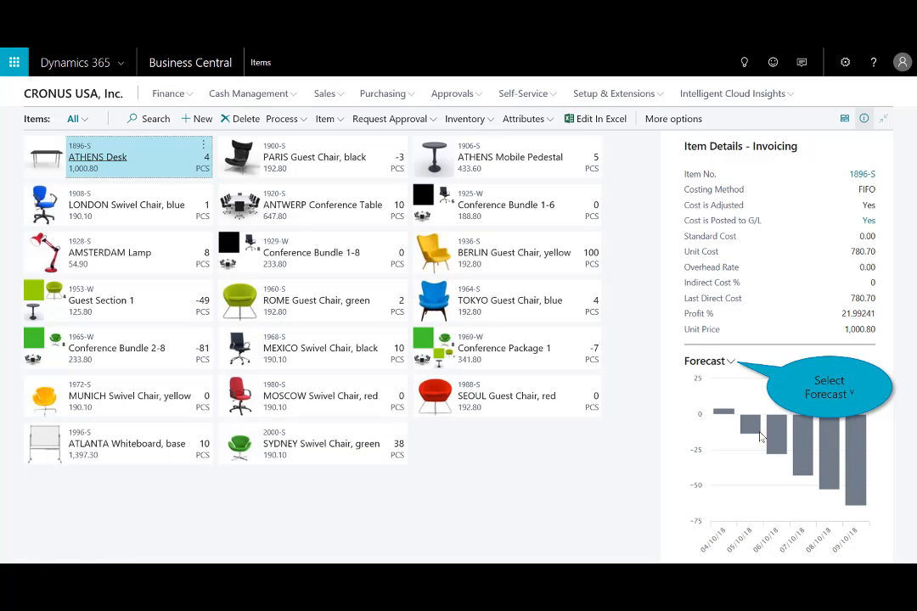
Create a purchase invoice from the ATHENS Desk forecast and add the vendor's out-of-stock items to it
{"action": "left_click", "coordinate": [729, 363]}
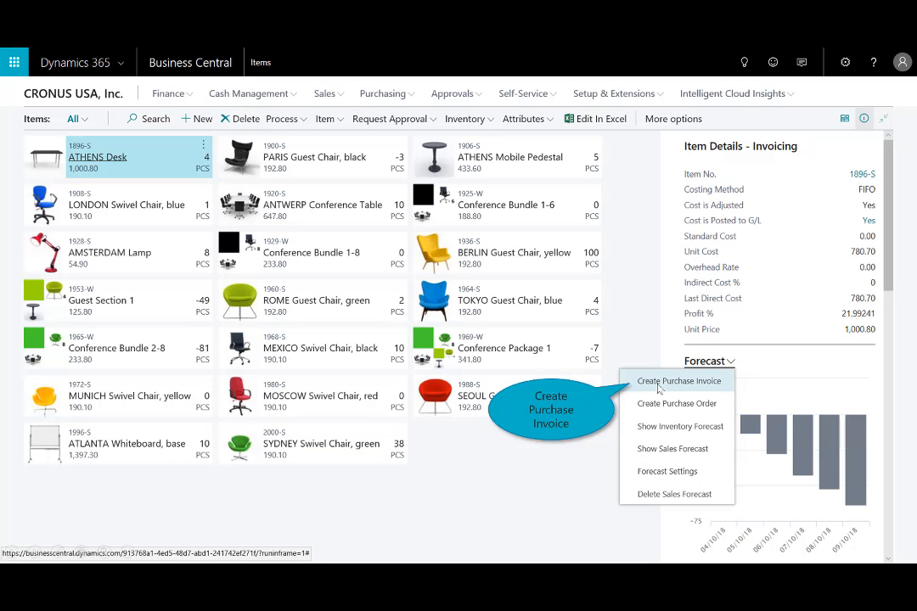
{"action": "left_click", "coordinate": [659, 384]}
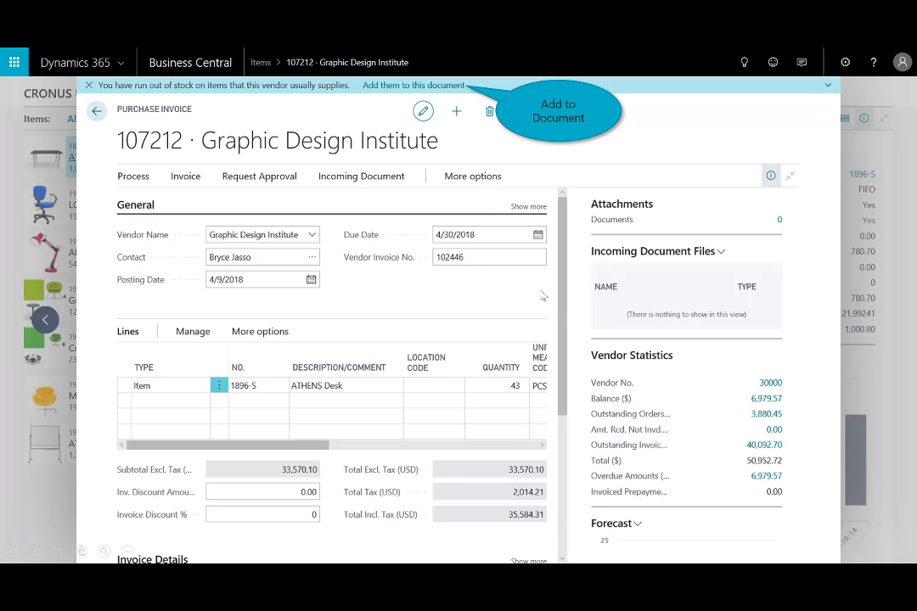
{"action": "left_click", "coordinate": [424, 86]}
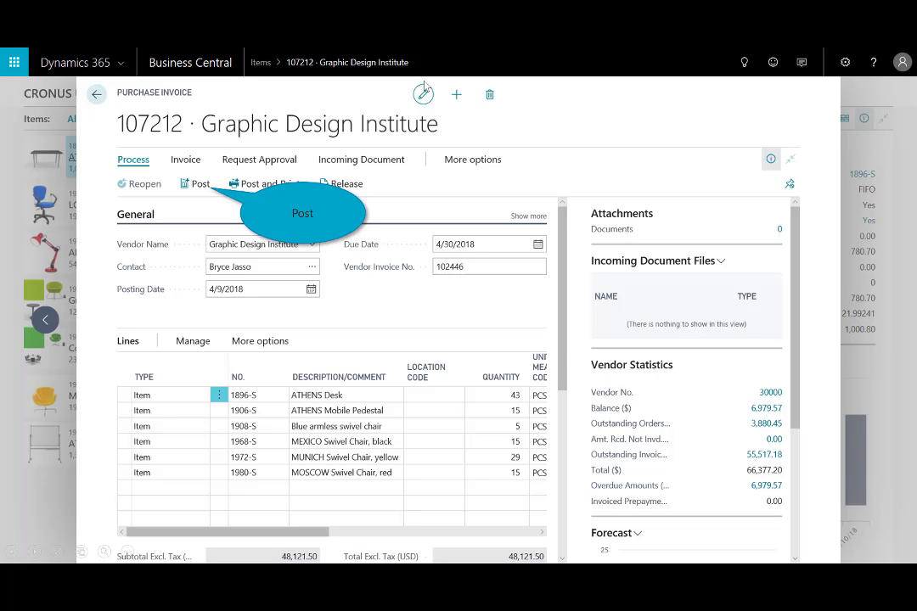